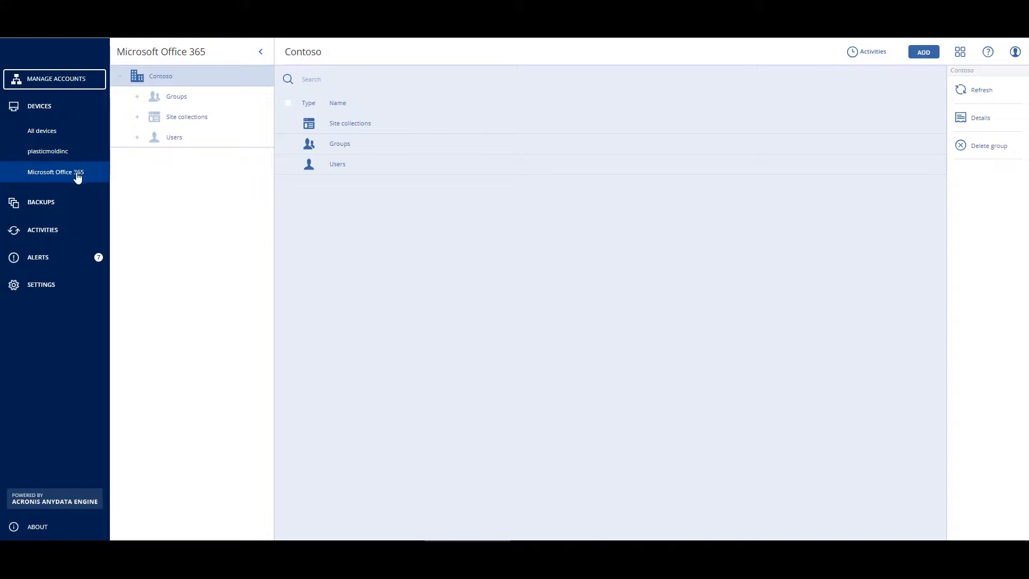
- Open the list of all users in the Contoso Microsoft Office 365 organization and look through it
click(171, 136)
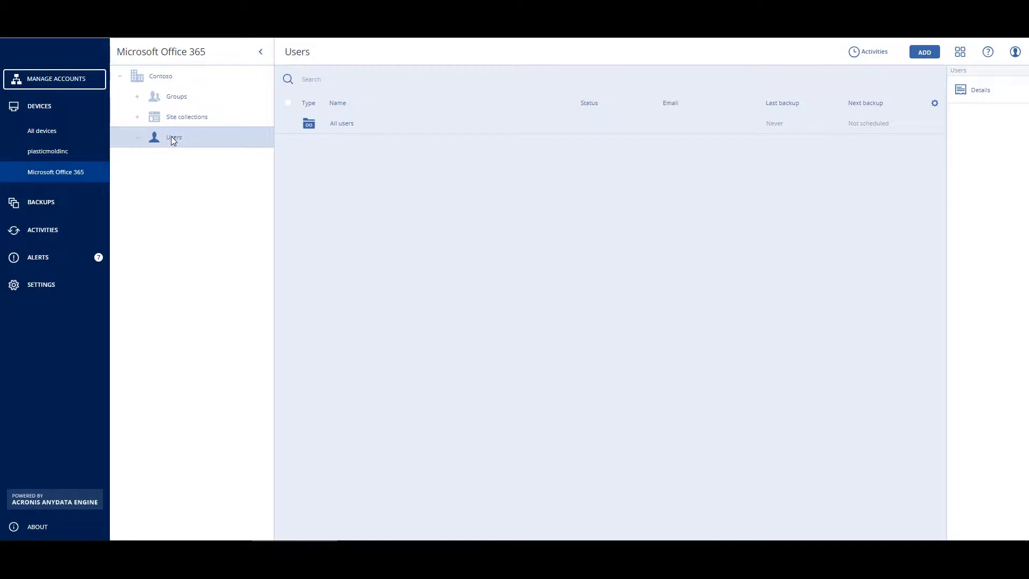
click(343, 125)
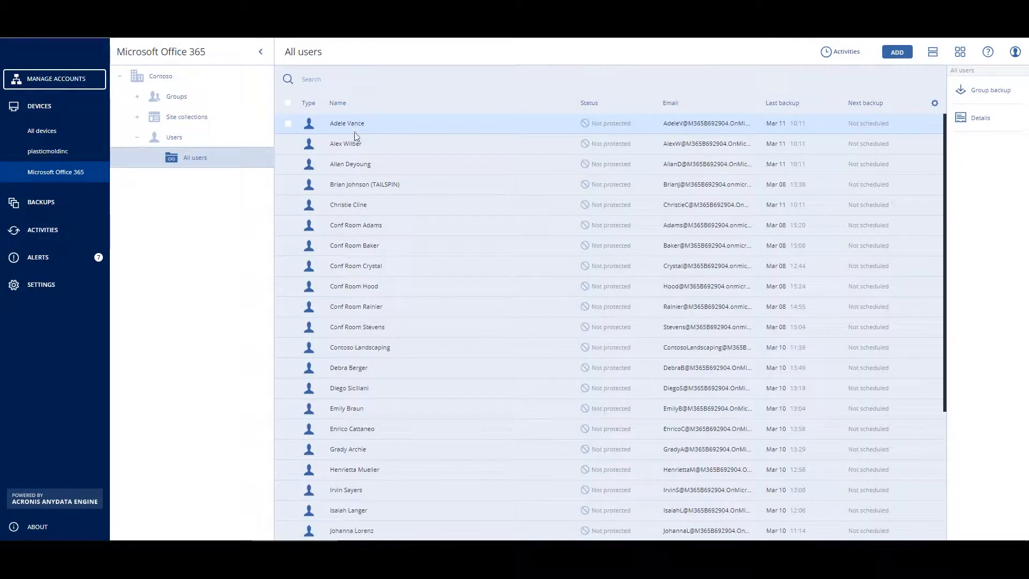
scroll(368, 321, down, 1)
scroll(375, 420, up, 1)
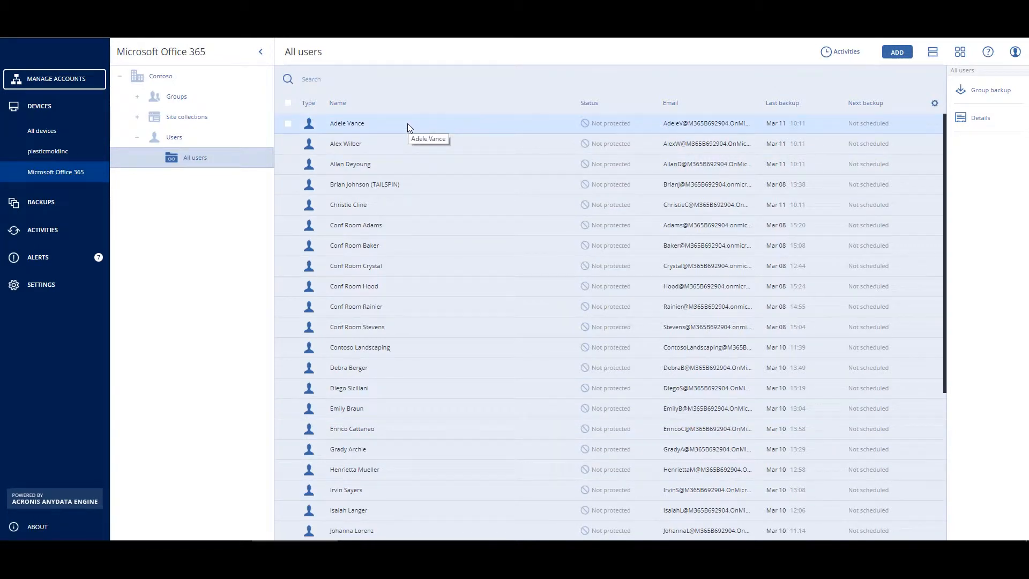
- Examine the group backup plan settings for all users, including the data types available for backup, and close the plan without applying it
click(1010, 93)
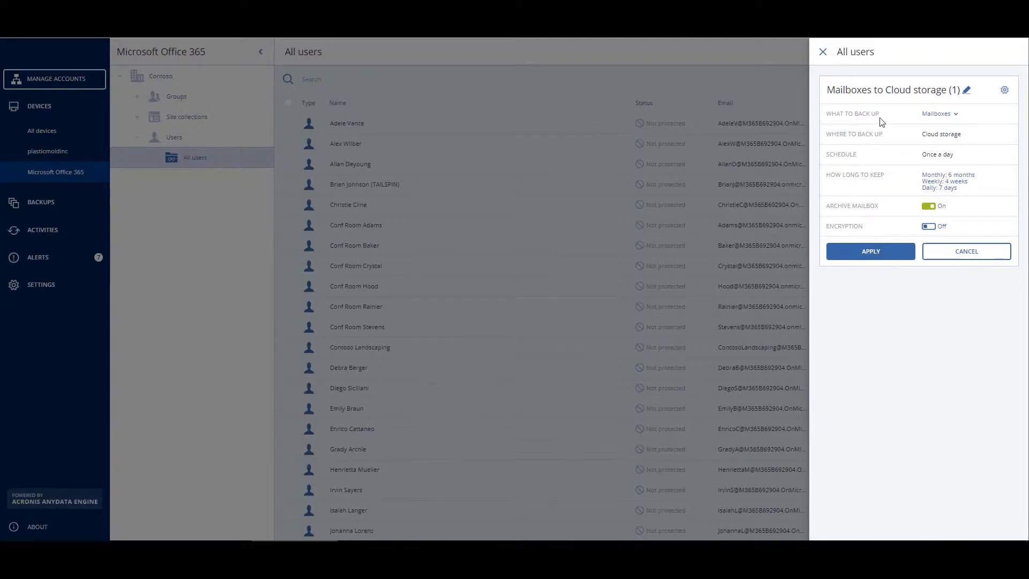
click(957, 116)
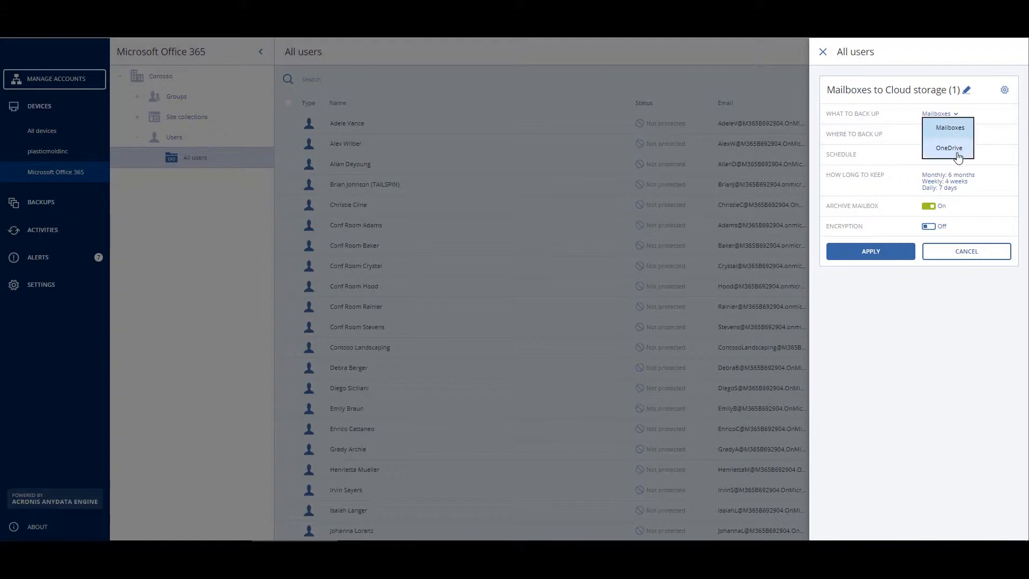
click(963, 131)
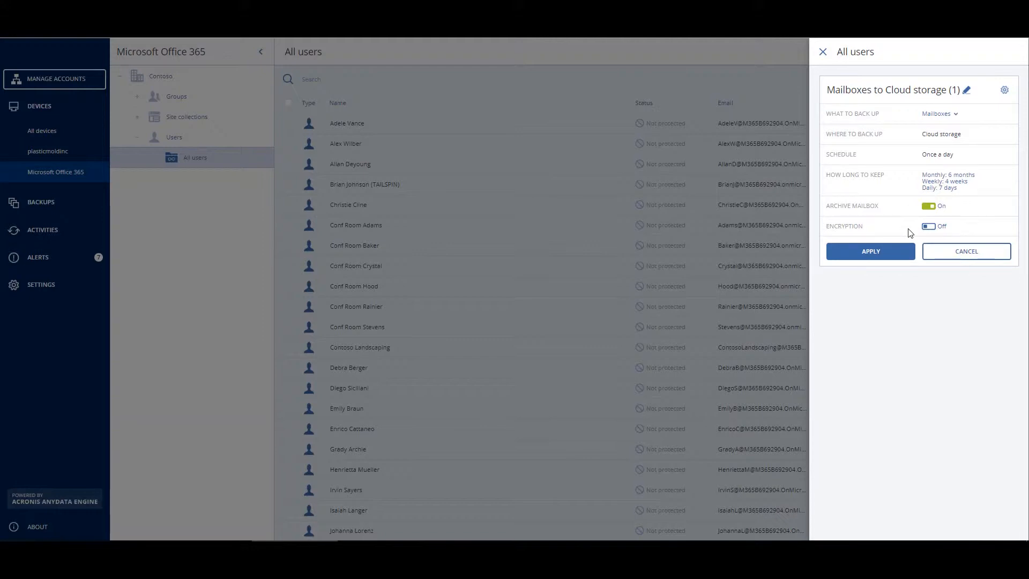
click(822, 53)
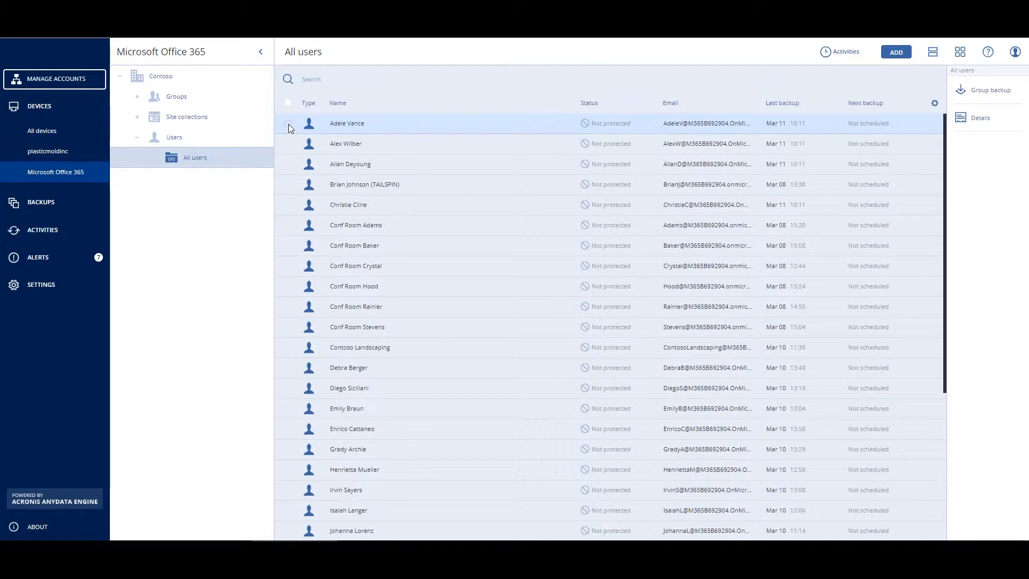
- Select the first three users and the fifth user in the list, and open a backup plan for them
click(288, 143)
click(288, 164)
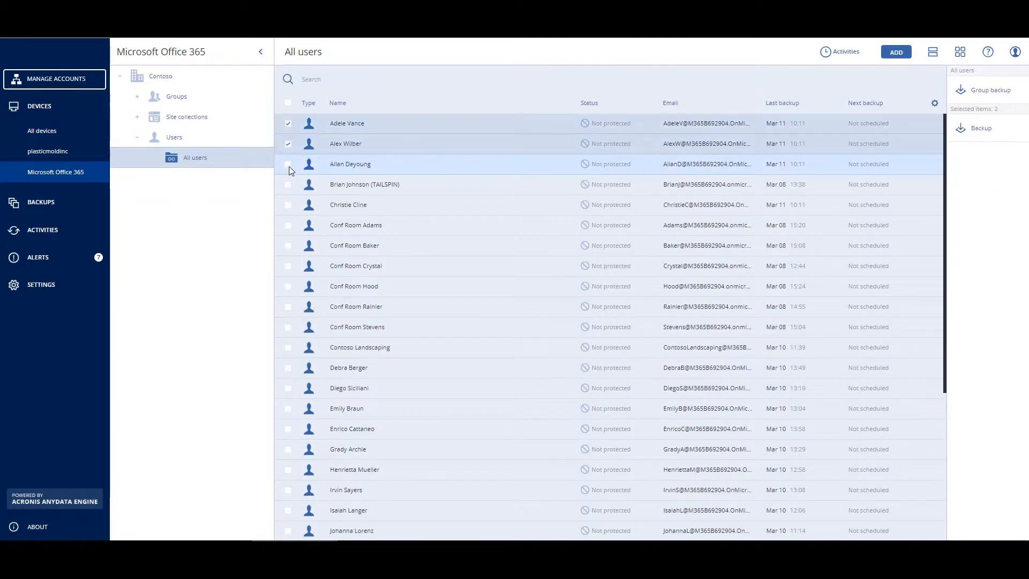
click(288, 205)
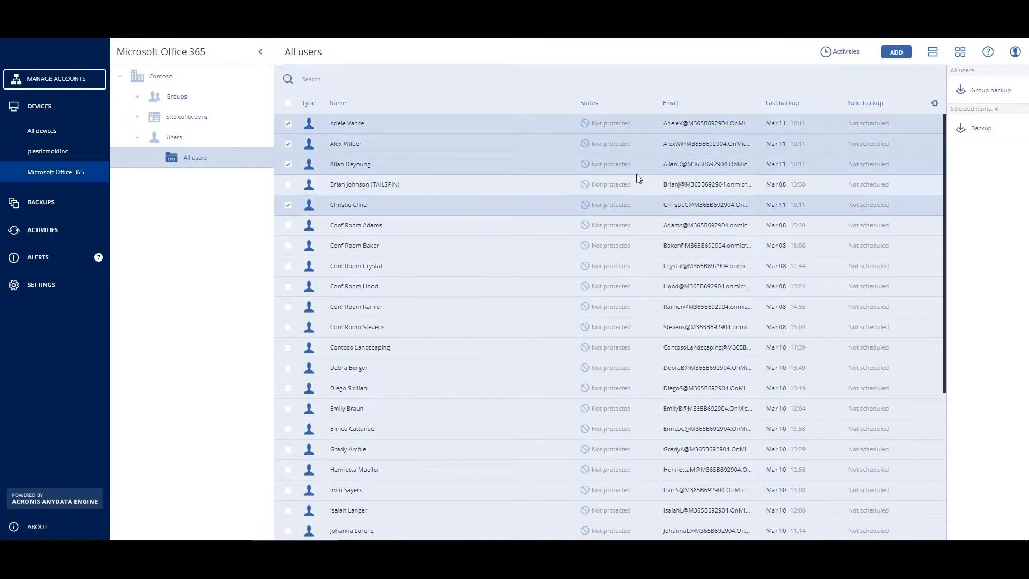
click(1004, 131)
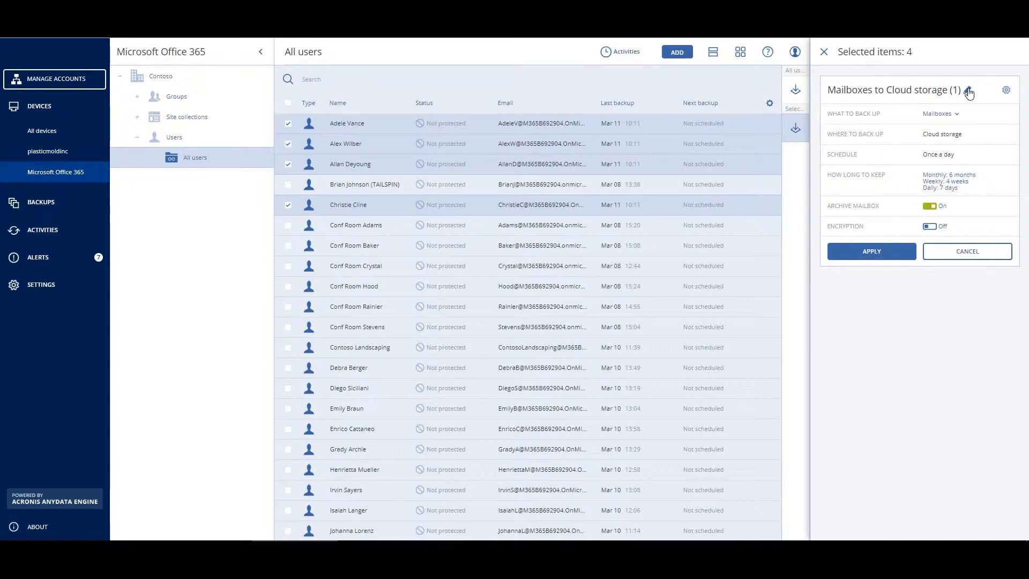
- Name the mailbox backup plan Sales Team and apply it to the selected users
click(968, 89)
key(ctrl+a)
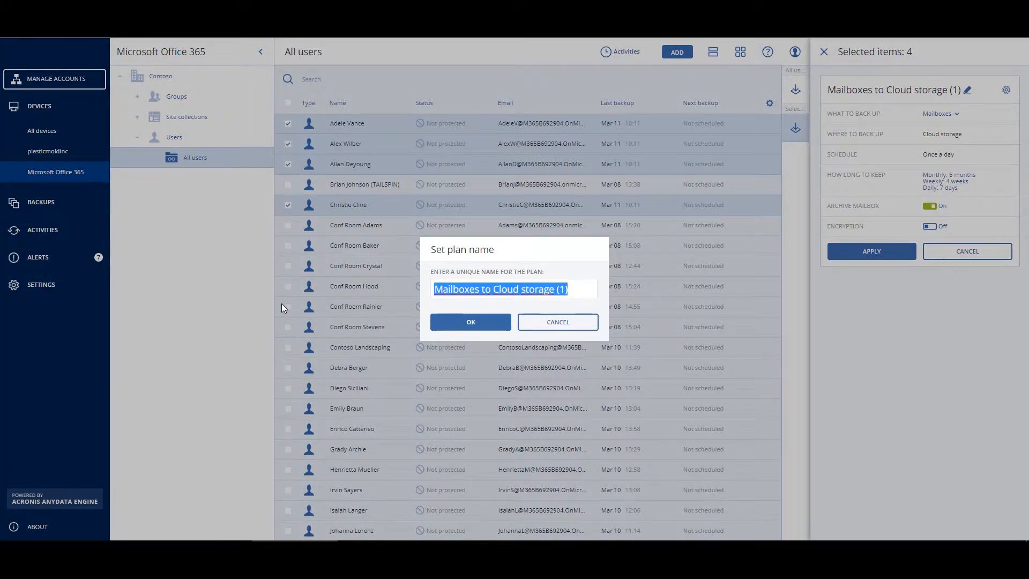
text(Sales Team)
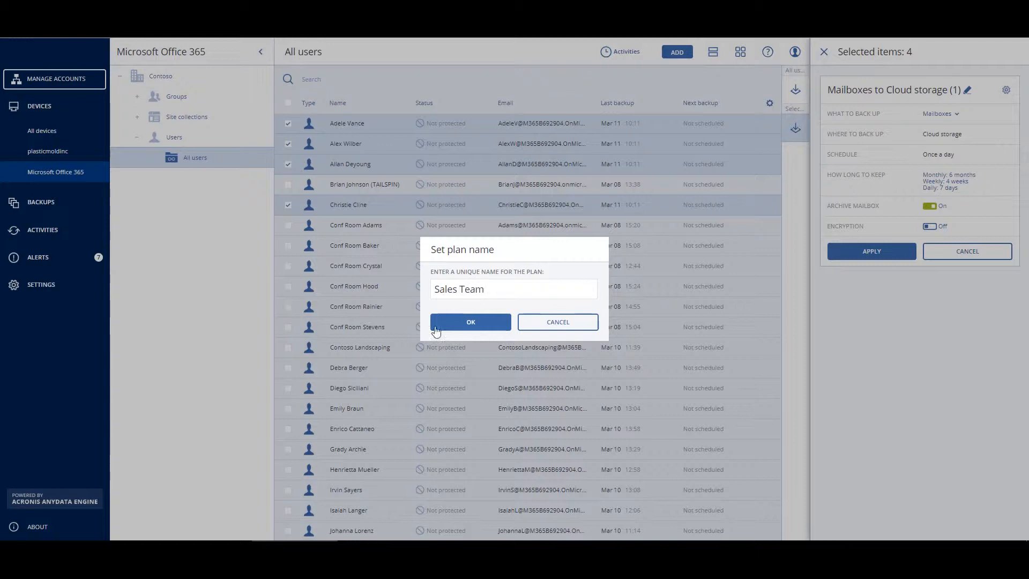
click(491, 323)
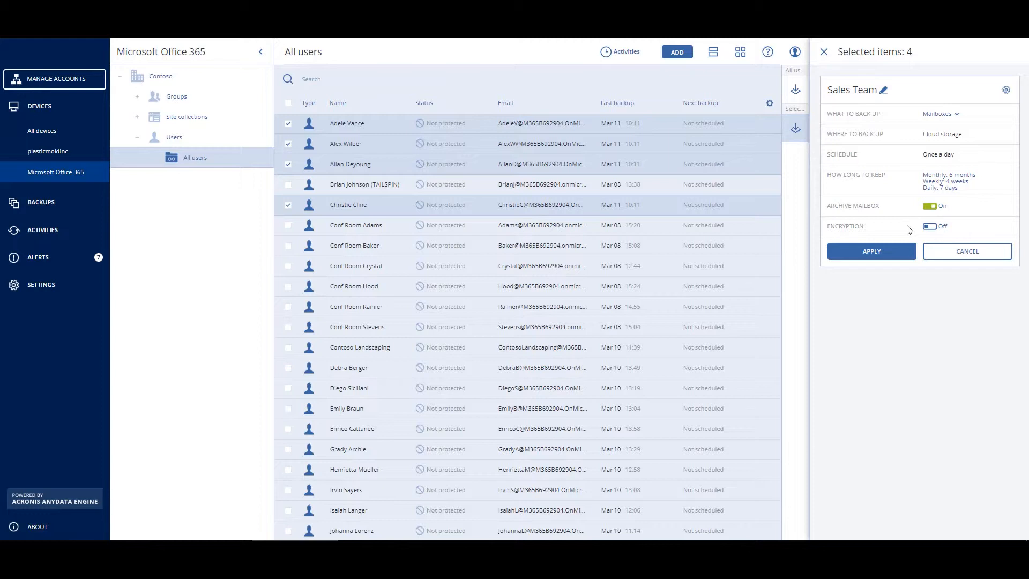
click(892, 256)
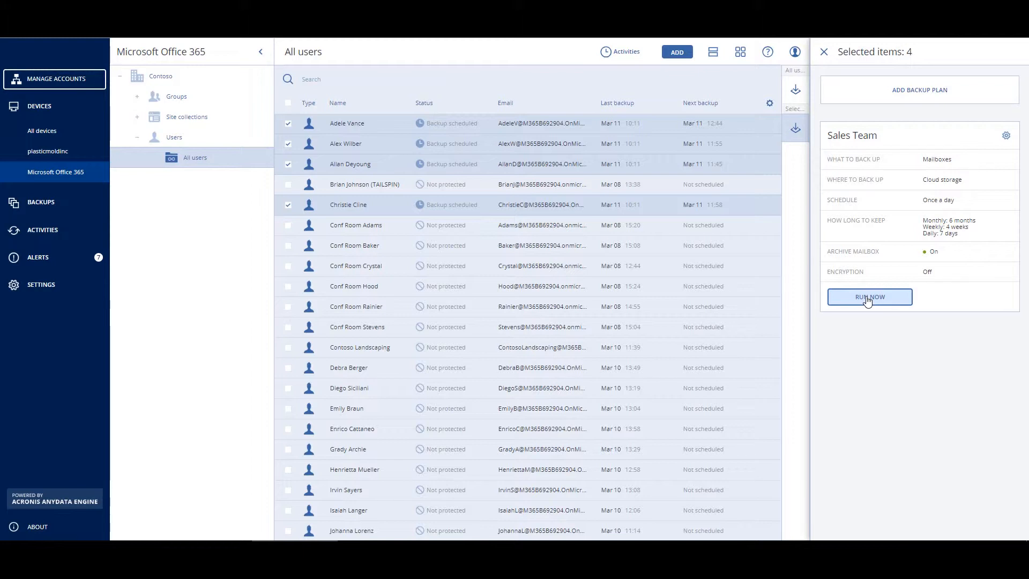
- Run the Sales Team backup immediately and display the management options of the plan
click(868, 299)
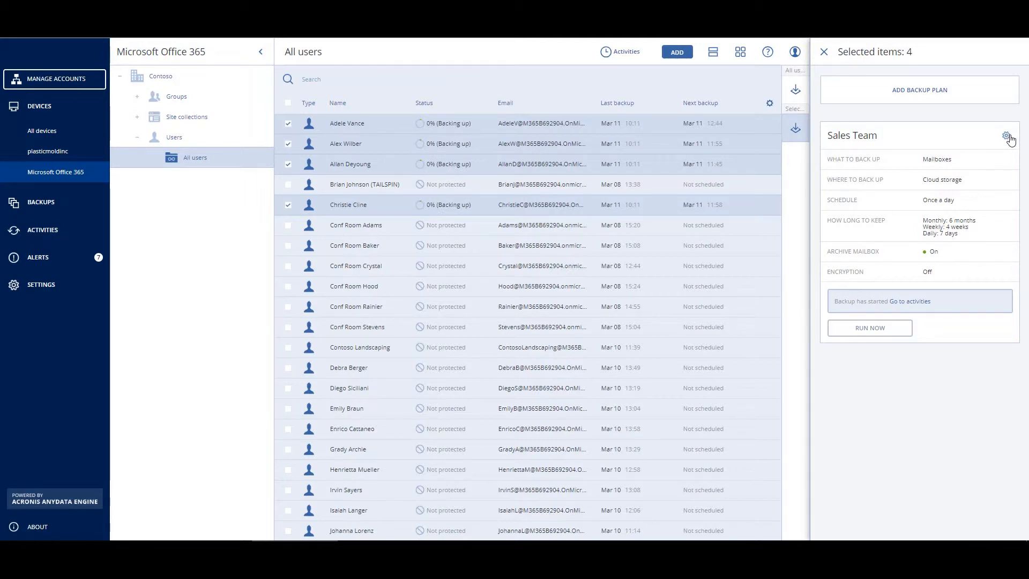
click(1007, 137)
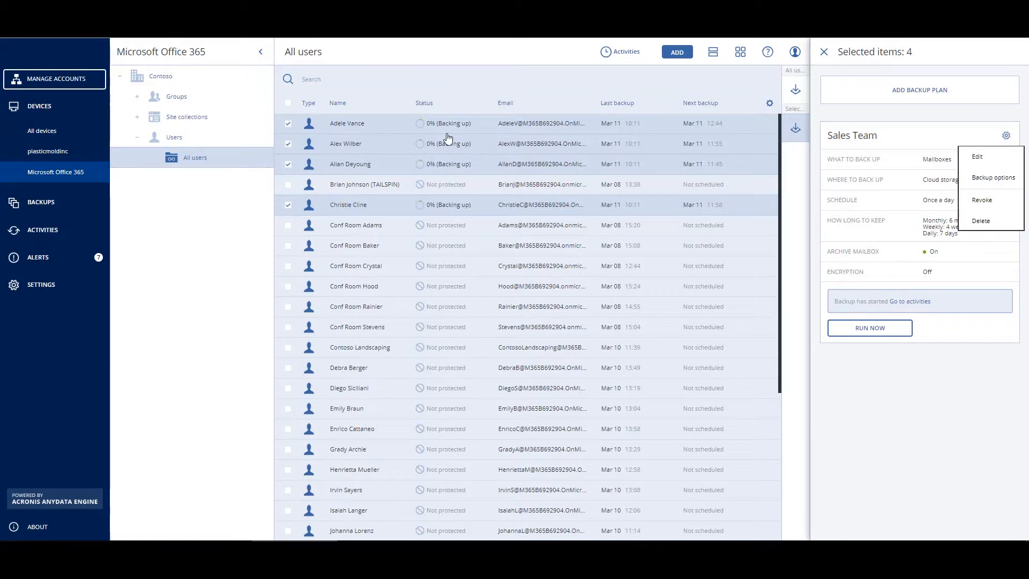
- Show the available backups for the second mailbox listed under Microsoft Office 365 backups
click(56, 208)
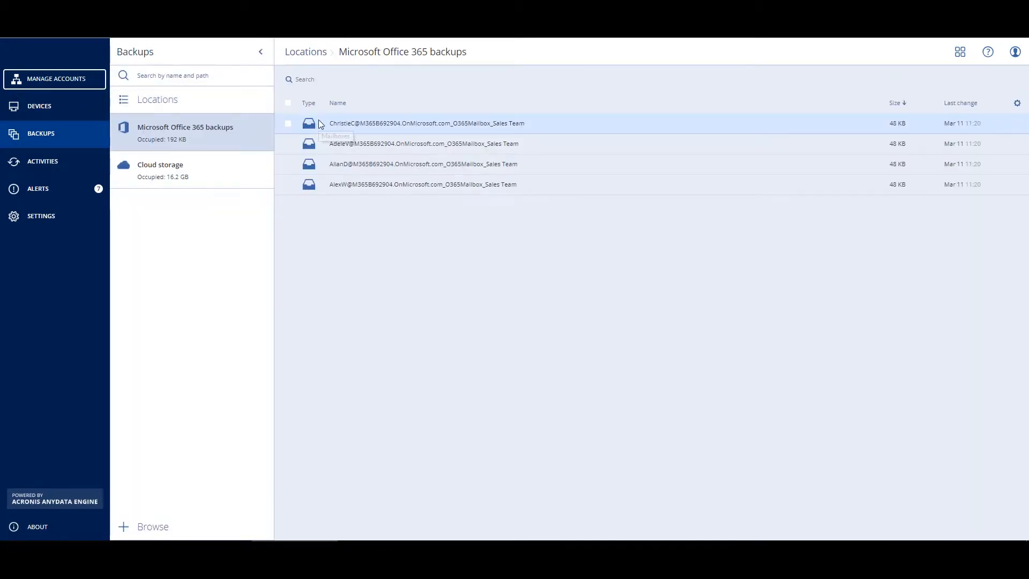
click(289, 144)
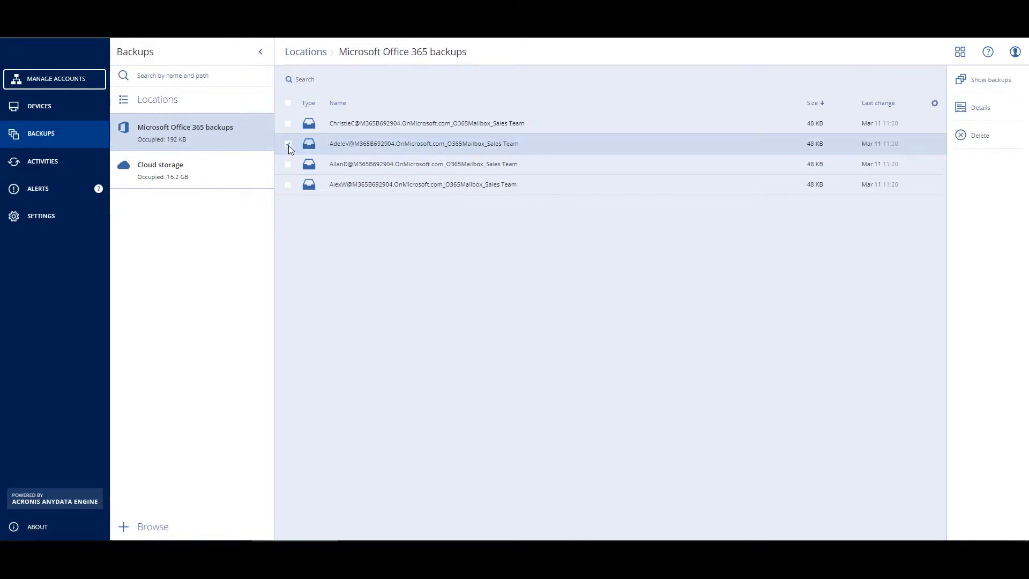
click(984, 82)
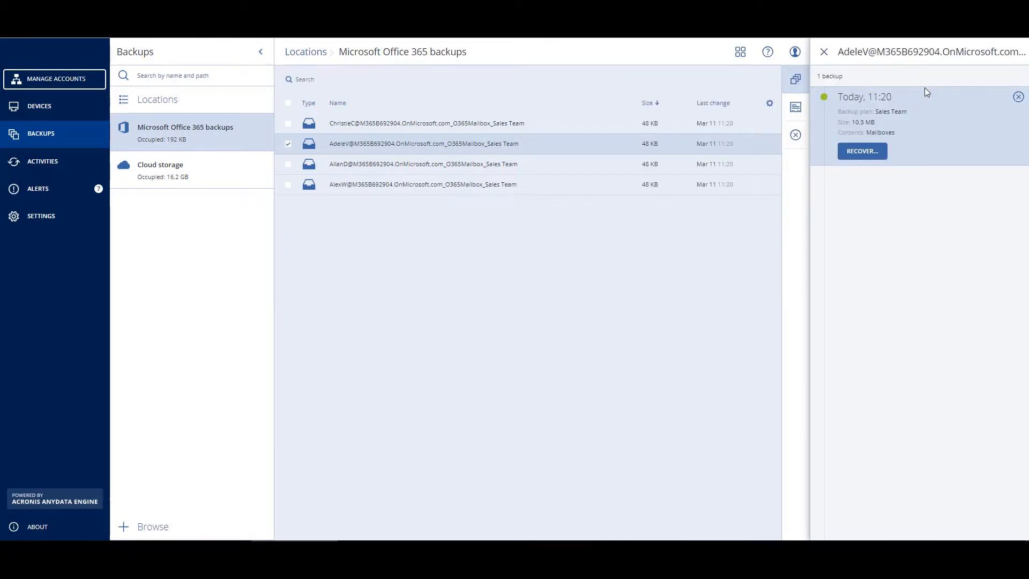
- Open recovery of the entire mailbox and view the users and groups offered as target mailboxes, keeping the original target
click(877, 156)
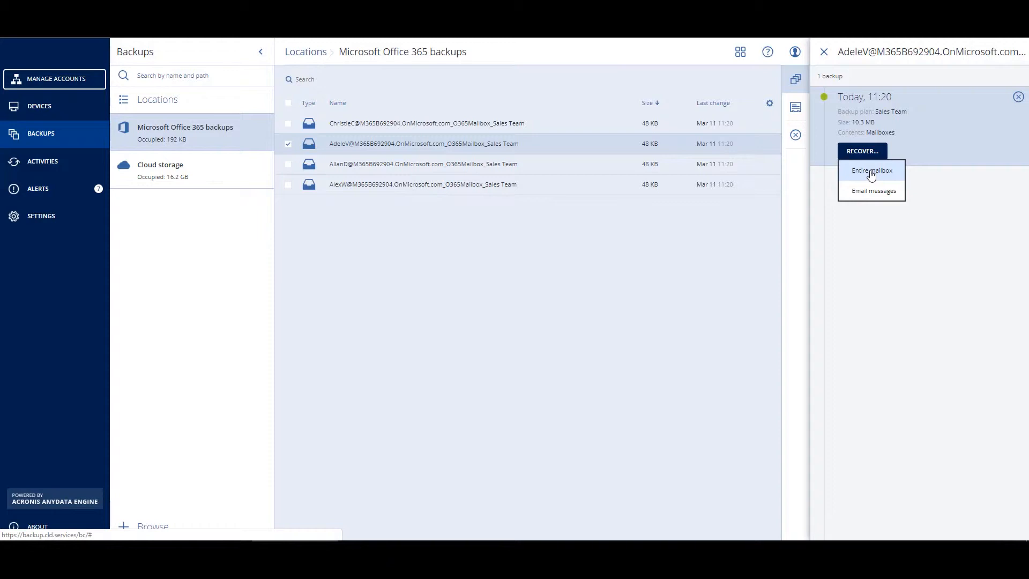
click(871, 171)
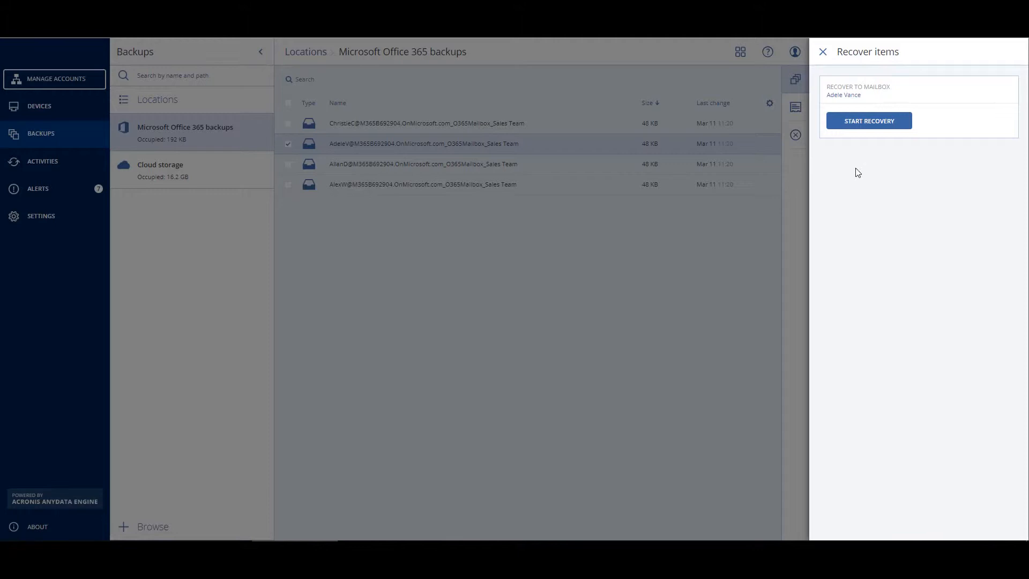
click(876, 95)
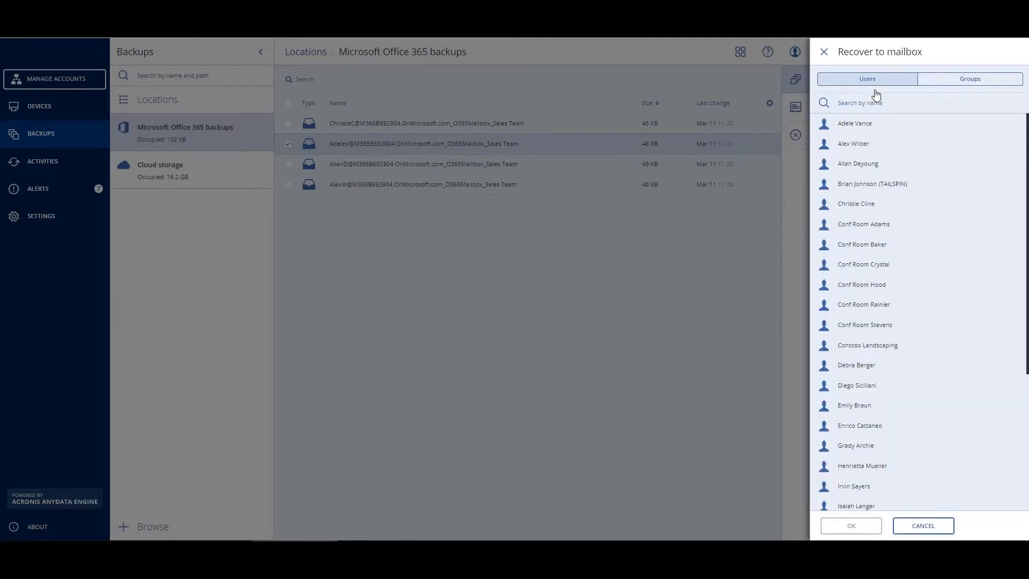
click(940, 81)
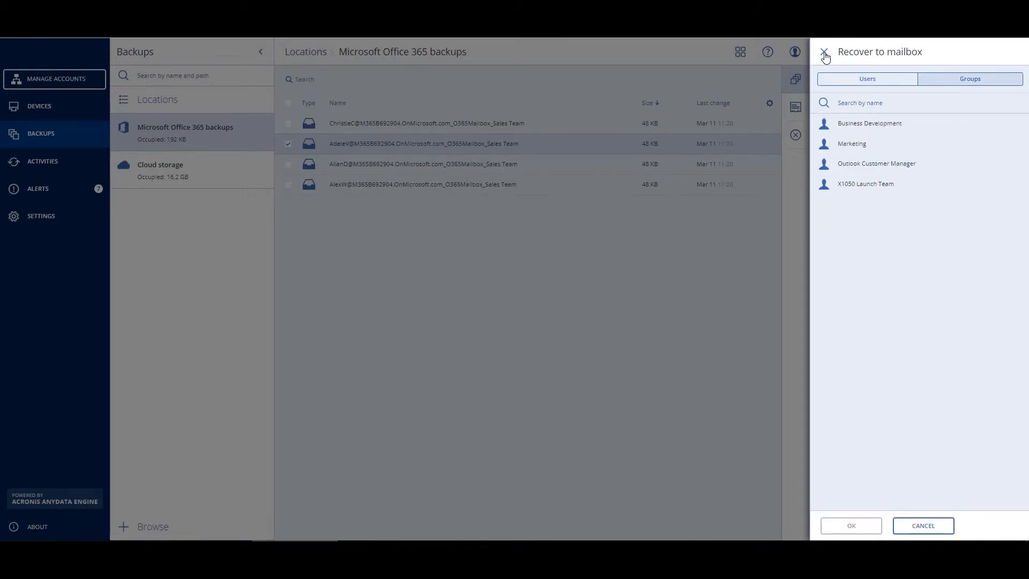
click(824, 54)
- View the overwrite options for recovering the entire mailbox, and cancel the recovery
click(885, 125)
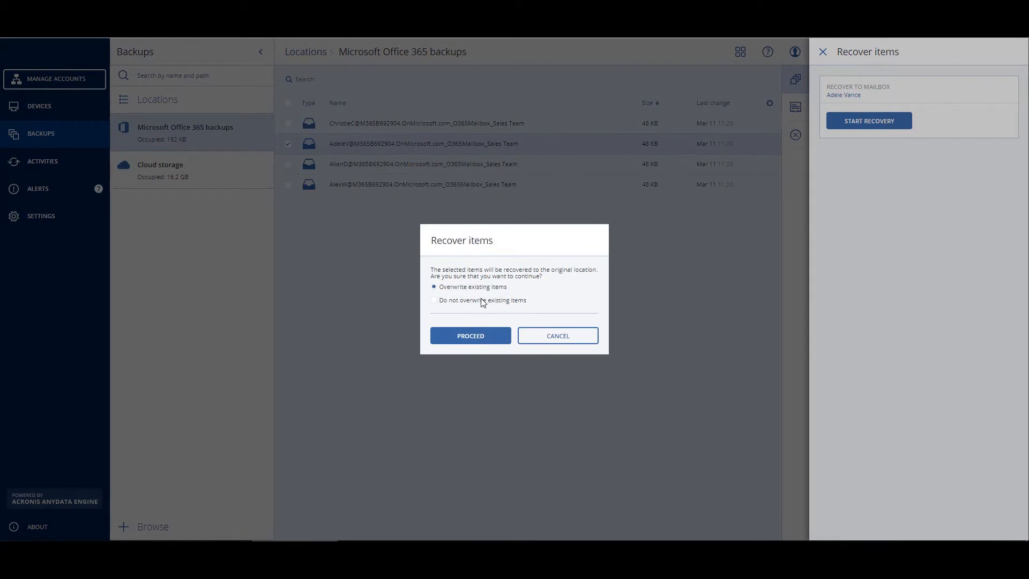
click(570, 337)
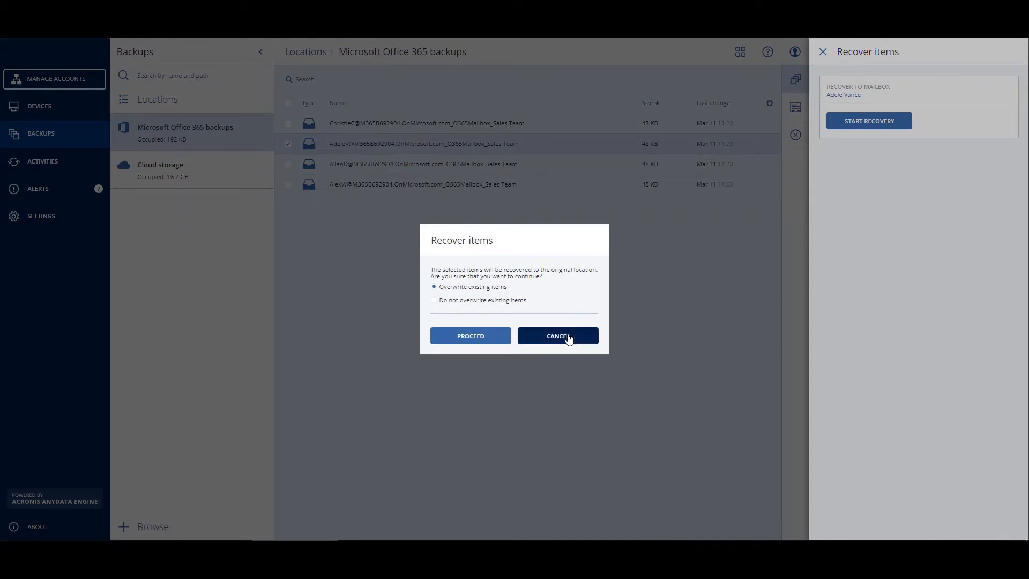
click(825, 52)
- Open the backup's email messages, show the content of the "November-December Ad Proposals" message in the Inbox, and download its 2 KB attachment
click(871, 152)
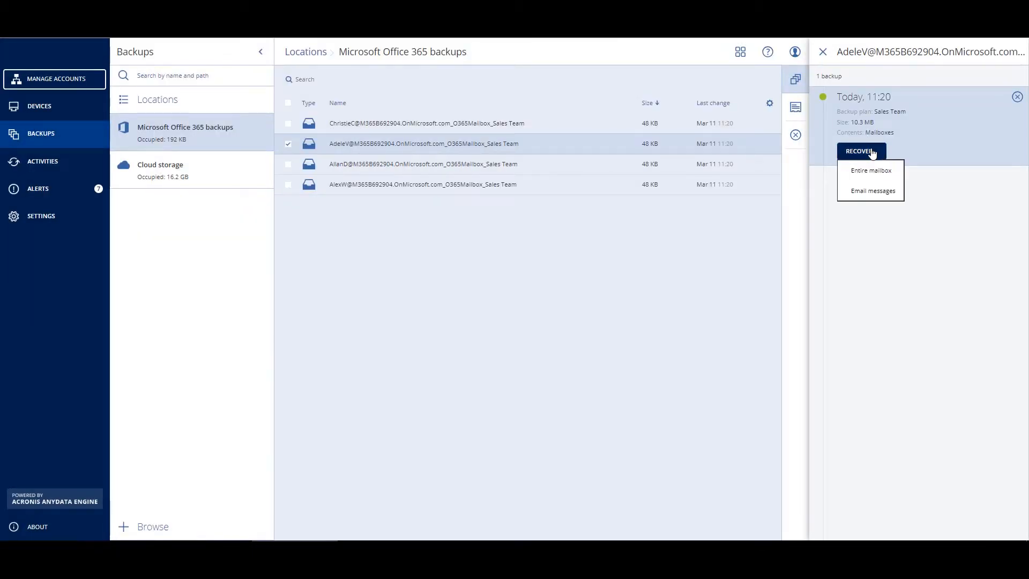
click(866, 193)
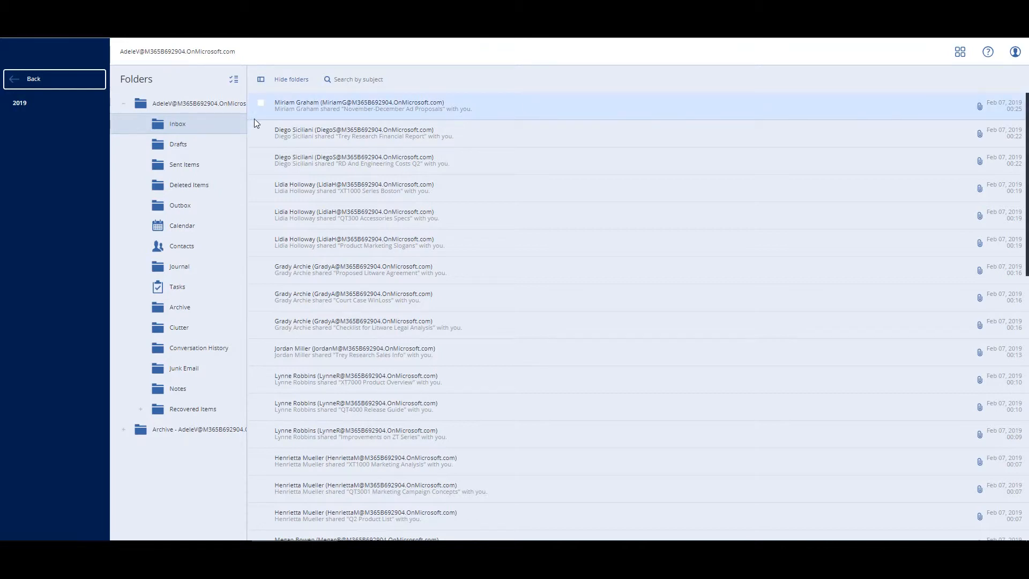
click(390, 108)
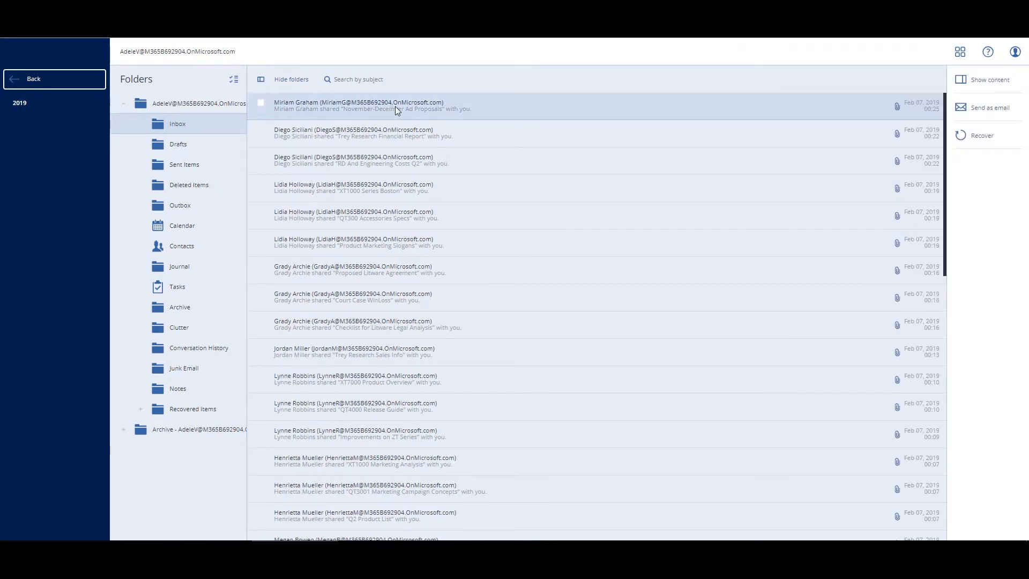
click(990, 80)
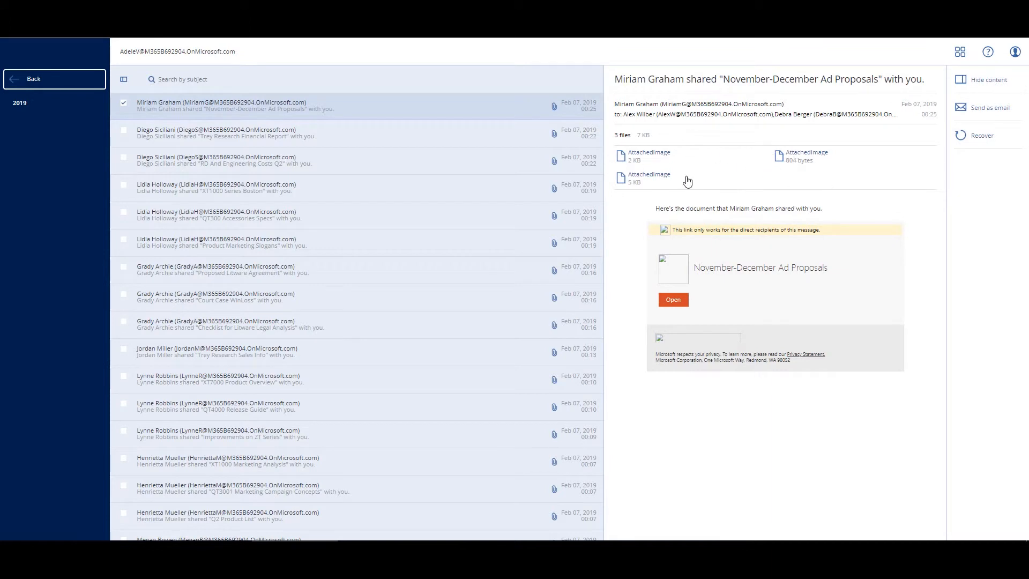
click(663, 157)
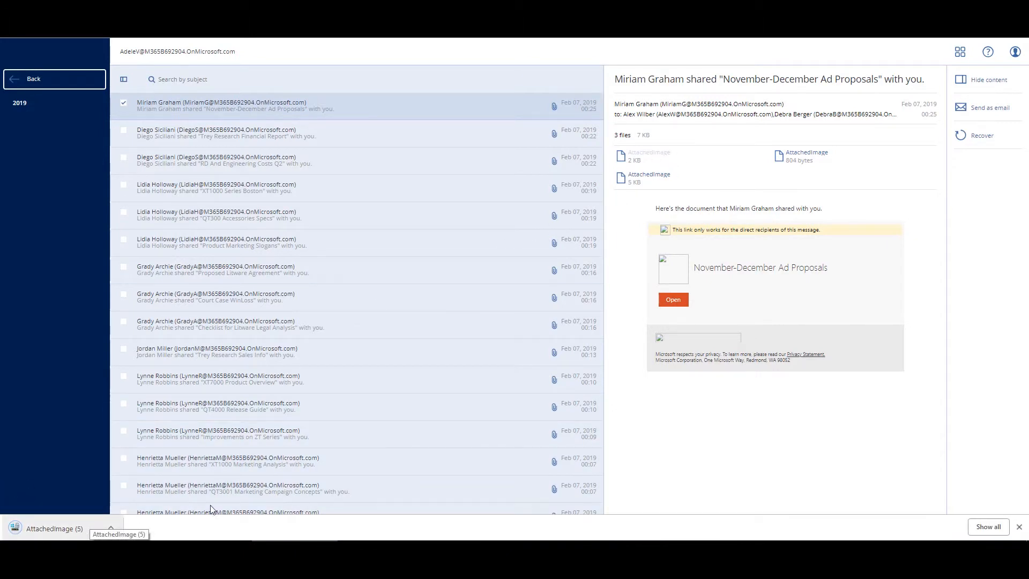
- View the form for sending the backed-up message as an email, and close it without sending
click(997, 116)
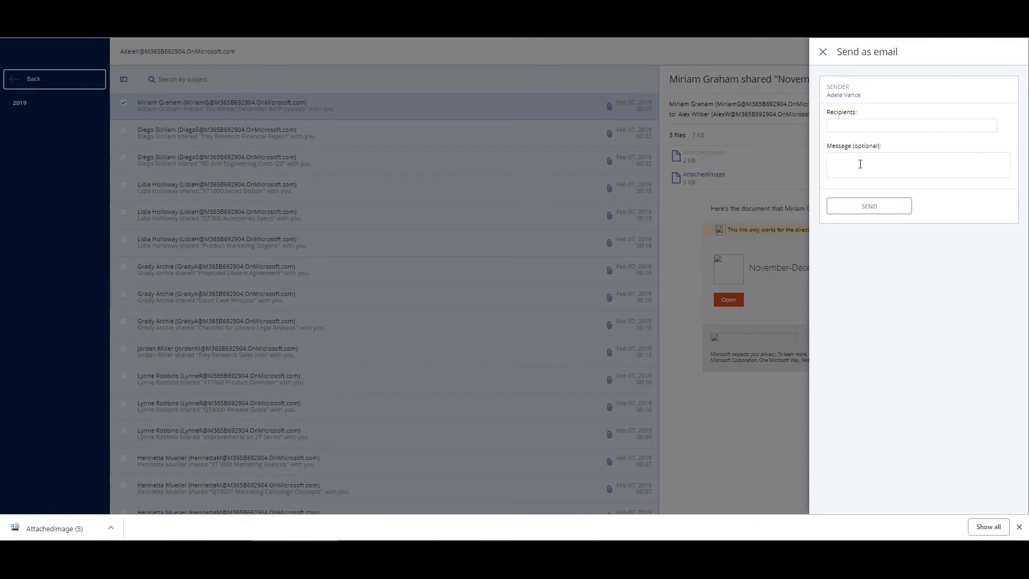
click(823, 52)
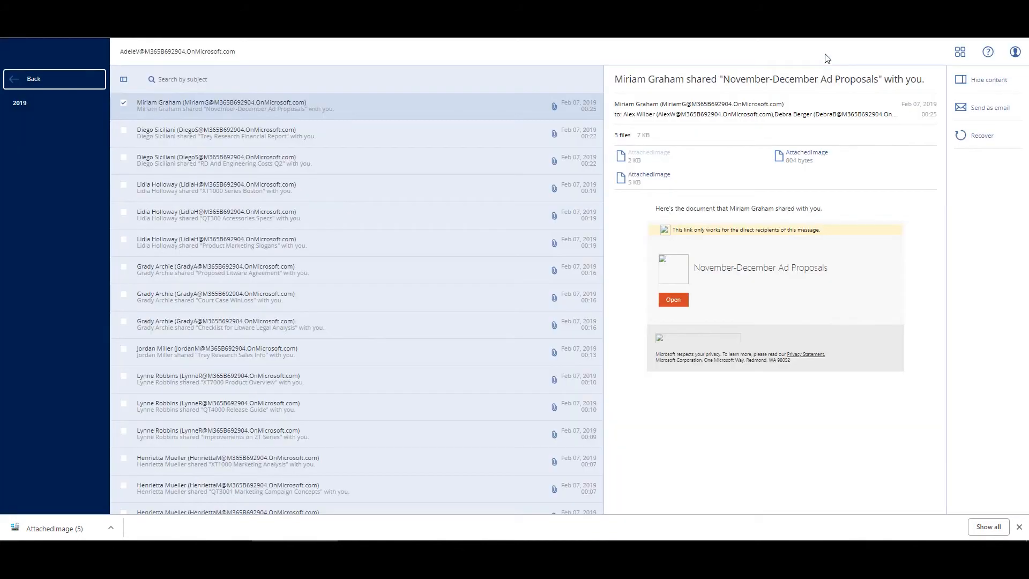
- Start recovering the "November-December Ad Proposals" message to its original location
click(989, 138)
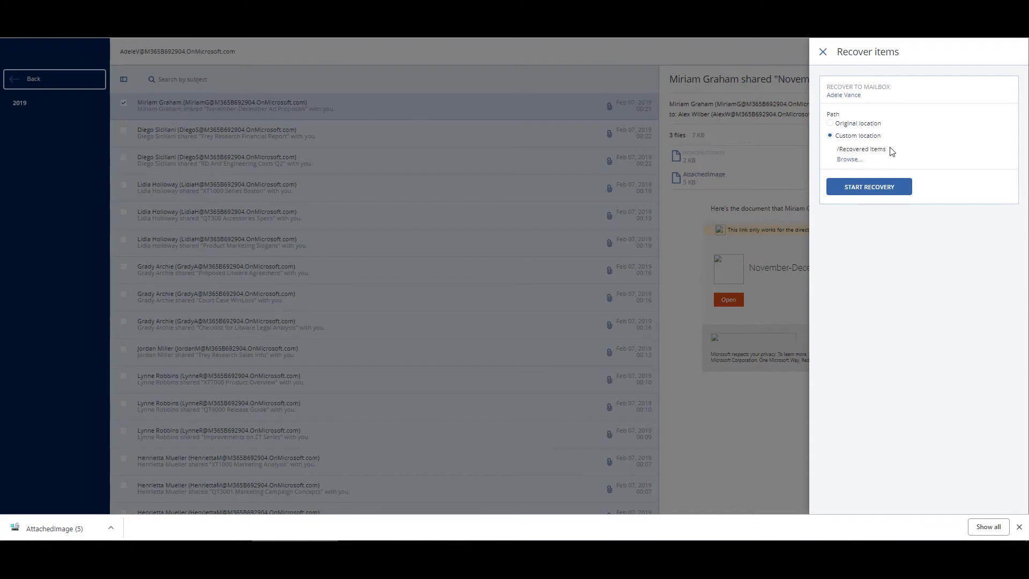
click(831, 125)
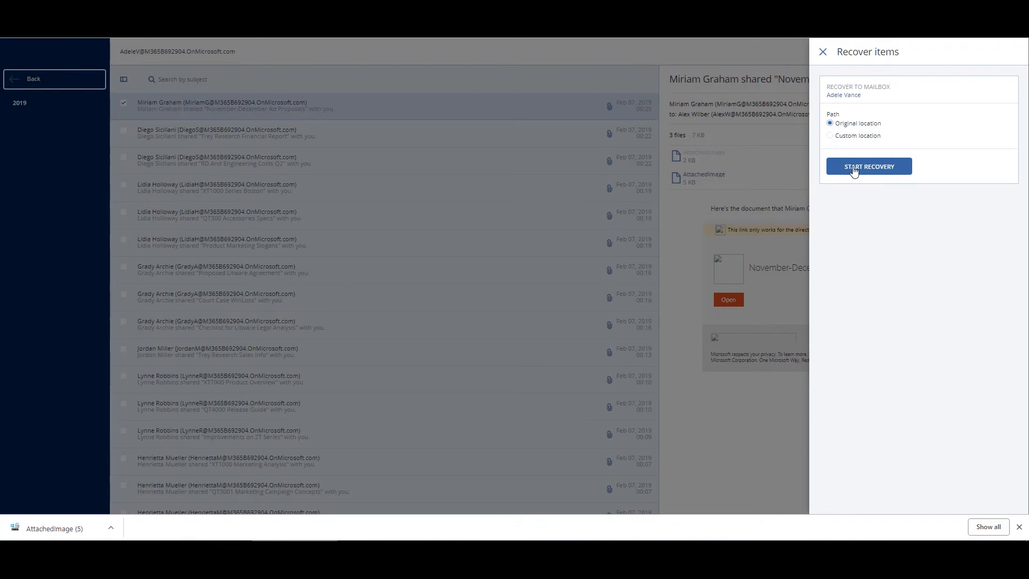
click(854, 170)
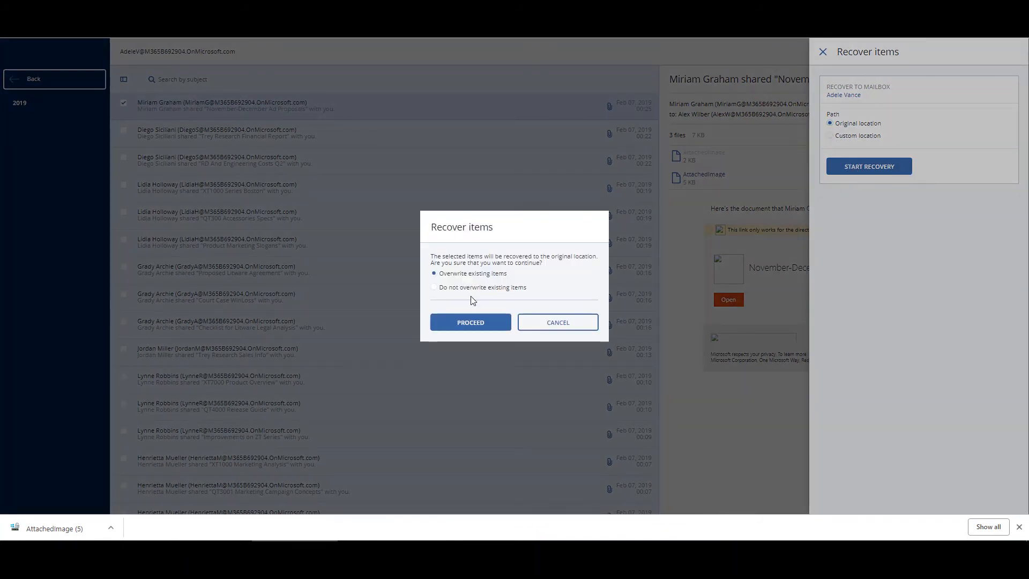